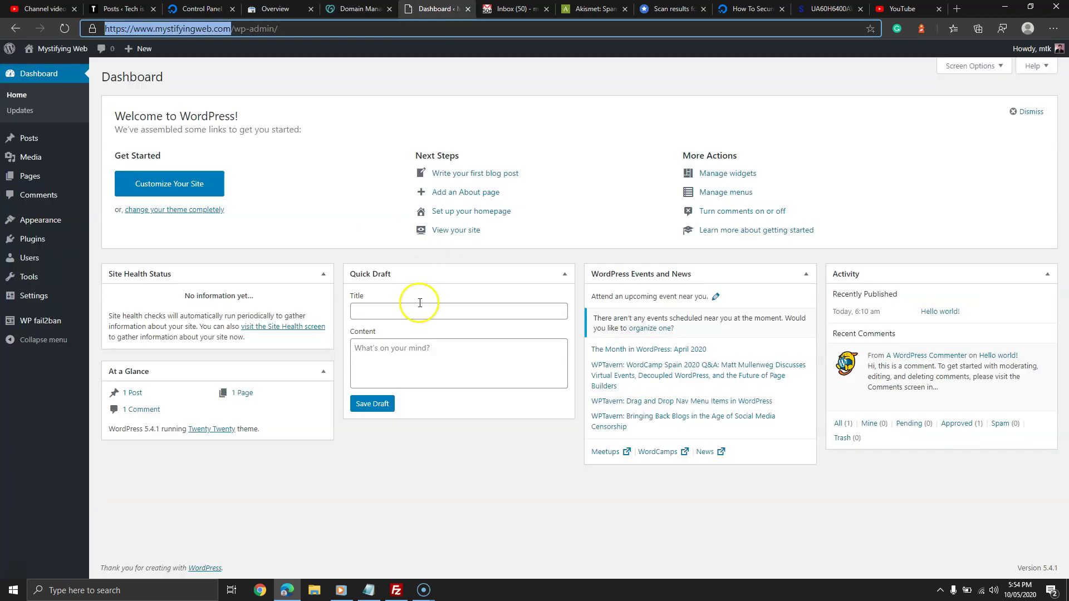
Open DNS management for wpgoal.com from the GoDaddy My Domains list.
left_click(345, 10)
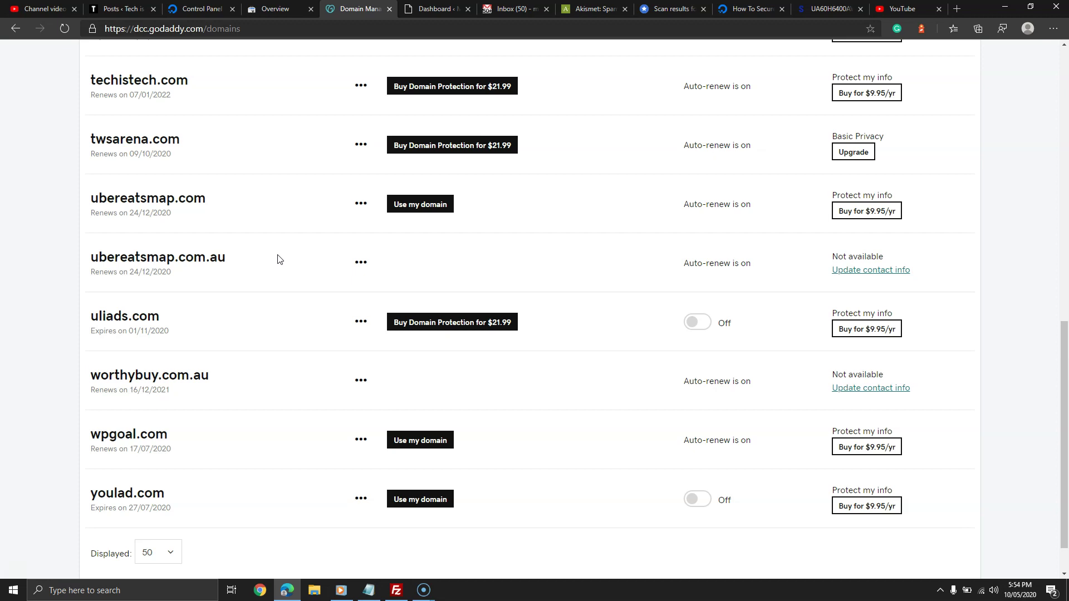
left_click(296, 277)
left_click(362, 440)
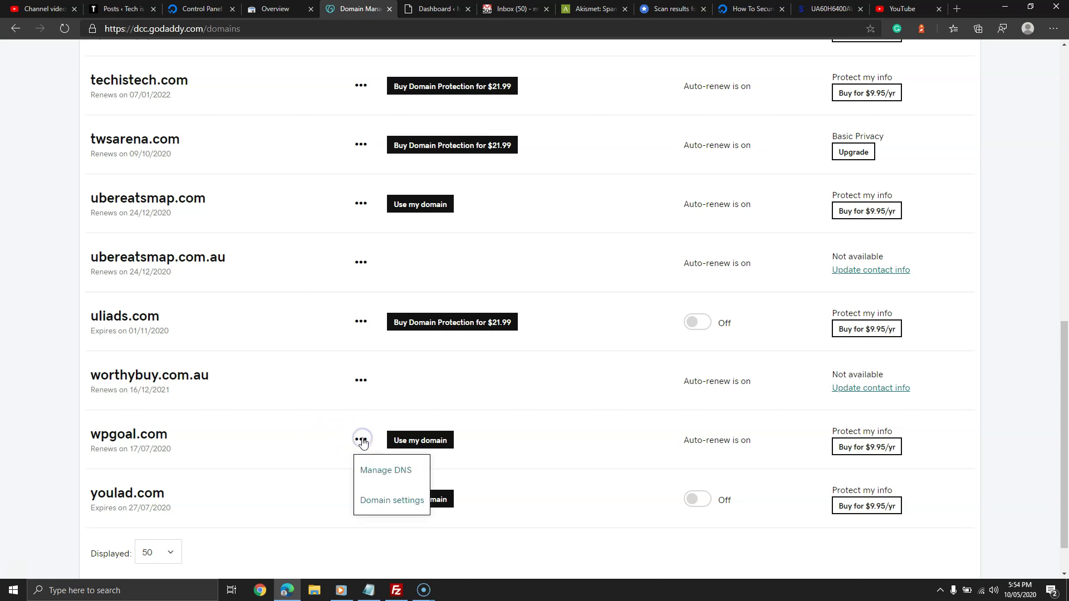
left_click(372, 471)
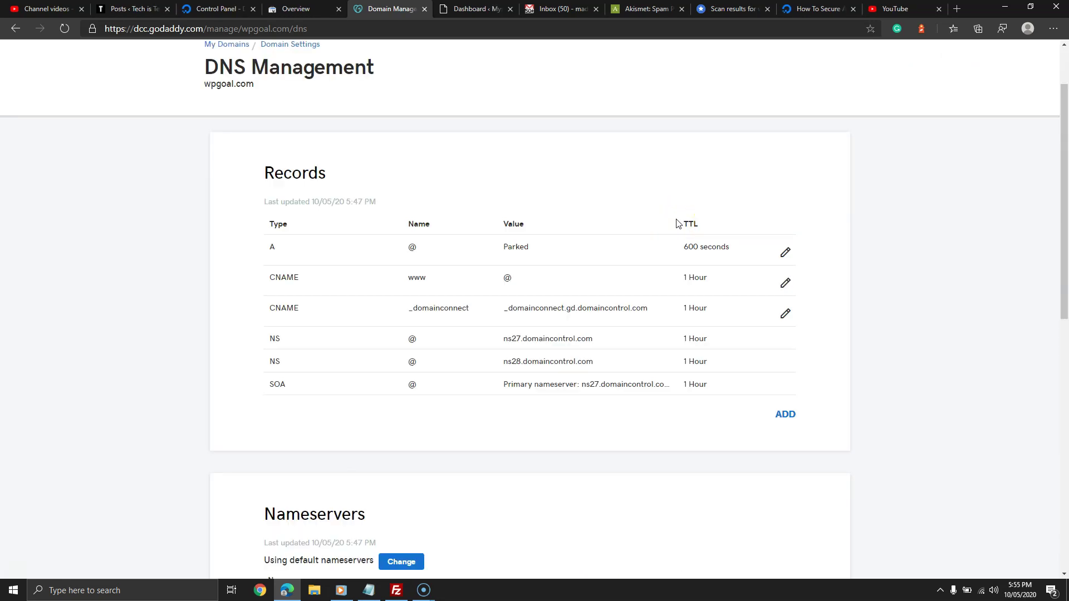
Review wpgoal.com's nameserver addresses, then go back to My Domains.
scroll(677, 222, "down", 6)
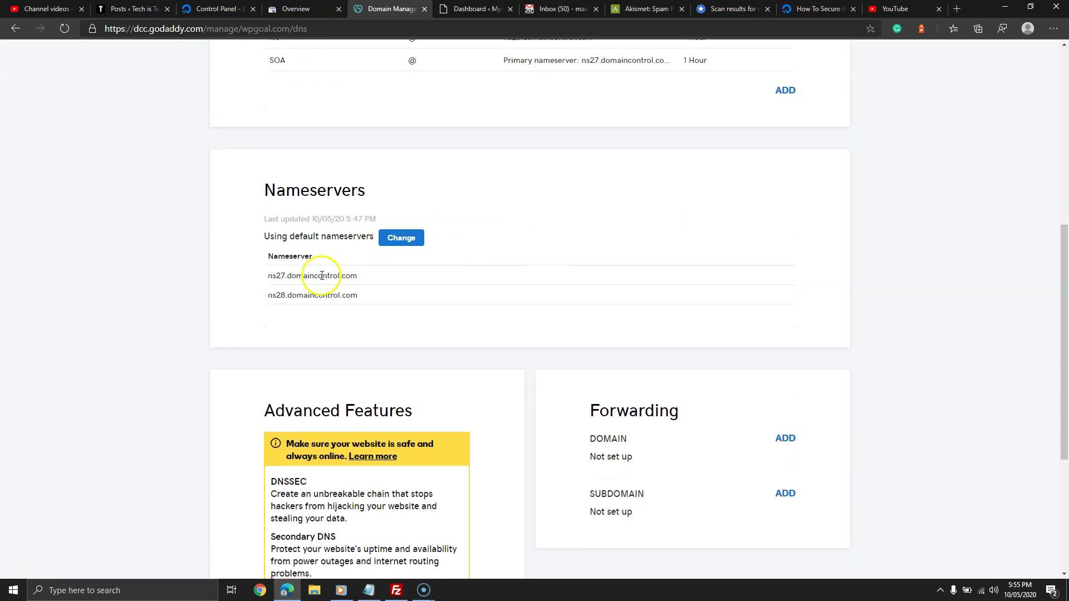
left_click_drag(267, 277, 358, 297)
left_click(362, 294)
left_click(328, 262)
scroll(330, 267, "up", 3)
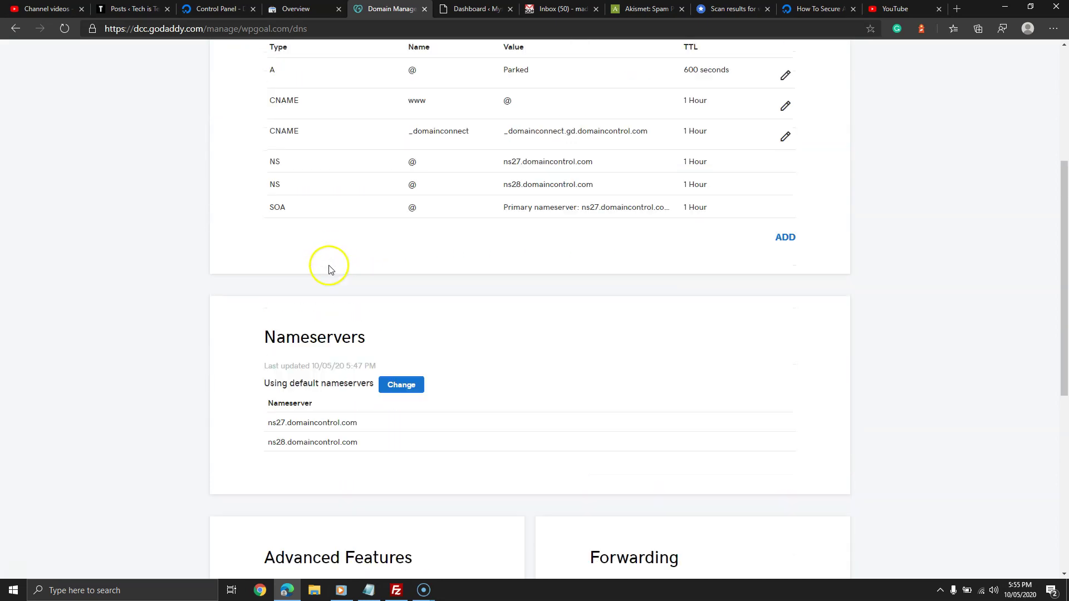
scroll(331, 268, "up", 2)
scroll(334, 271, "up", 2)
left_click(15, 28)
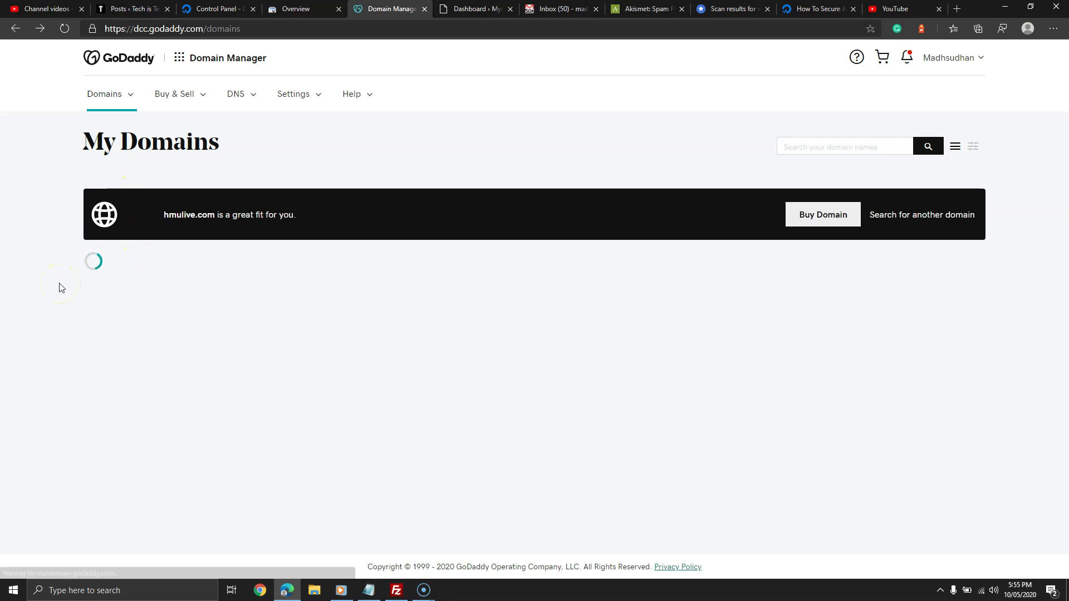
Connect wpgoal.com to an existing site using the Forward To Any Site option.
scroll(62, 288, "down", 7)
scroll(61, 288, "down", 5)
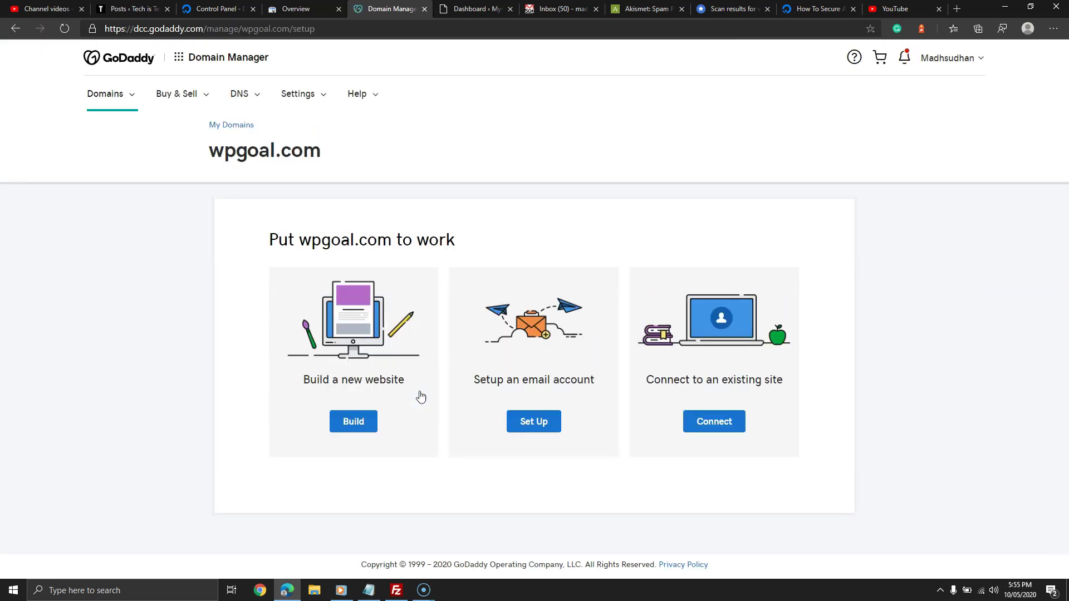
left_click(726, 426)
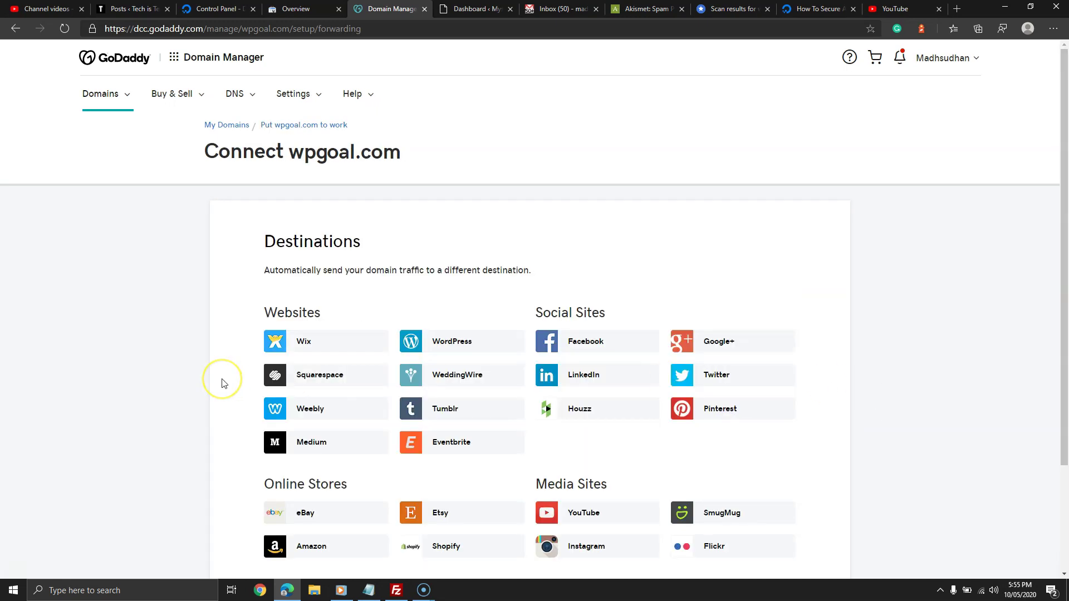
scroll(221, 383, "down", 3)
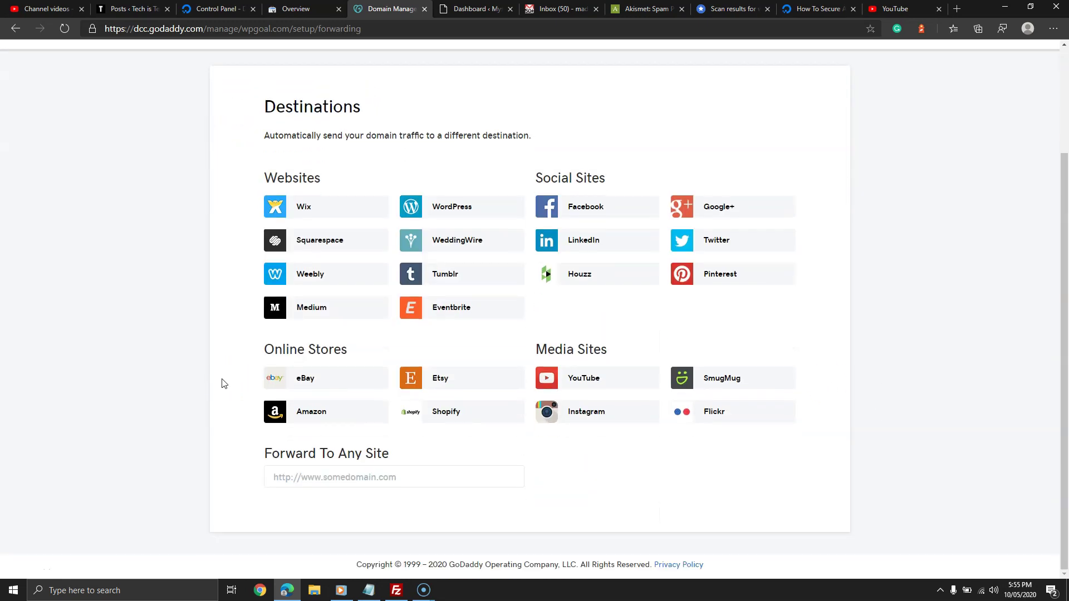
left_click(355, 478)
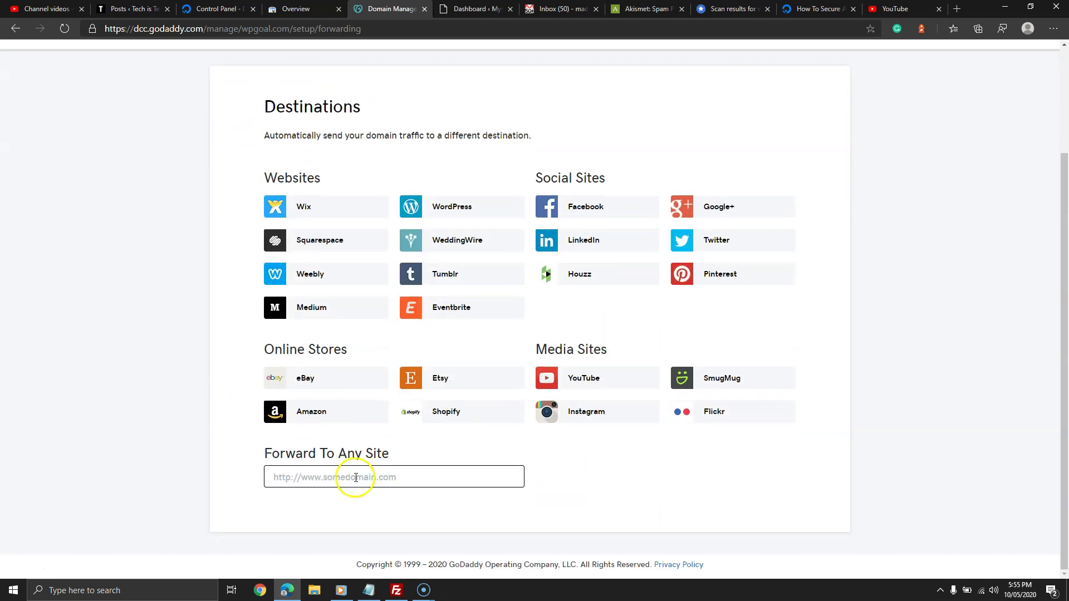
Copy the mystifyingweb.com URL from WordPress into the forwarding destination and continue to confirmation.
left_click(308, 9)
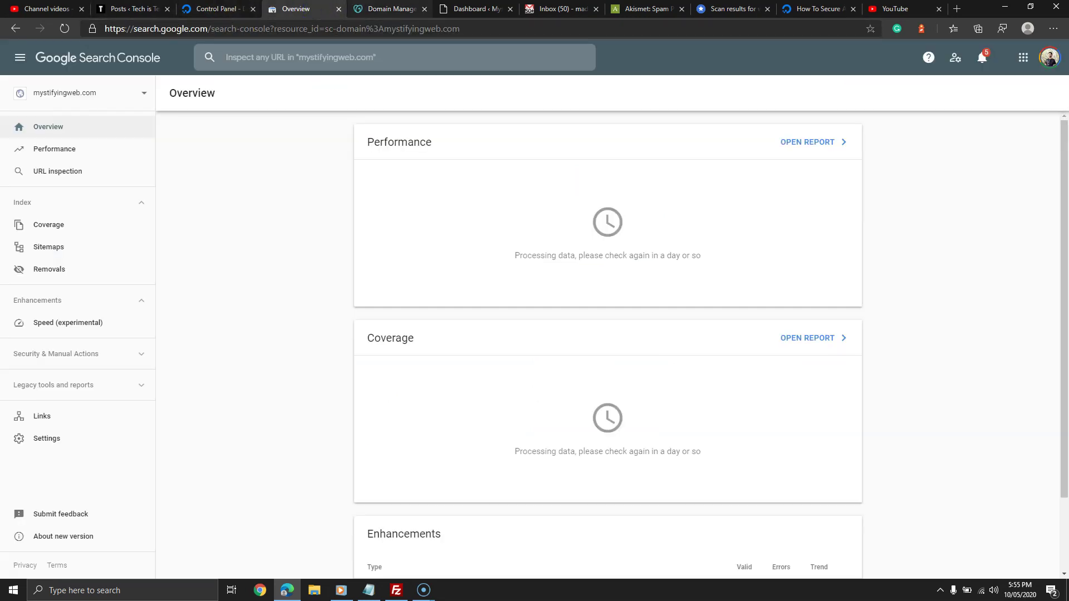
left_click(476, 9)
left_click_drag(106, 28, 231, 28)
right_click(192, 30)
left_click(223, 125)
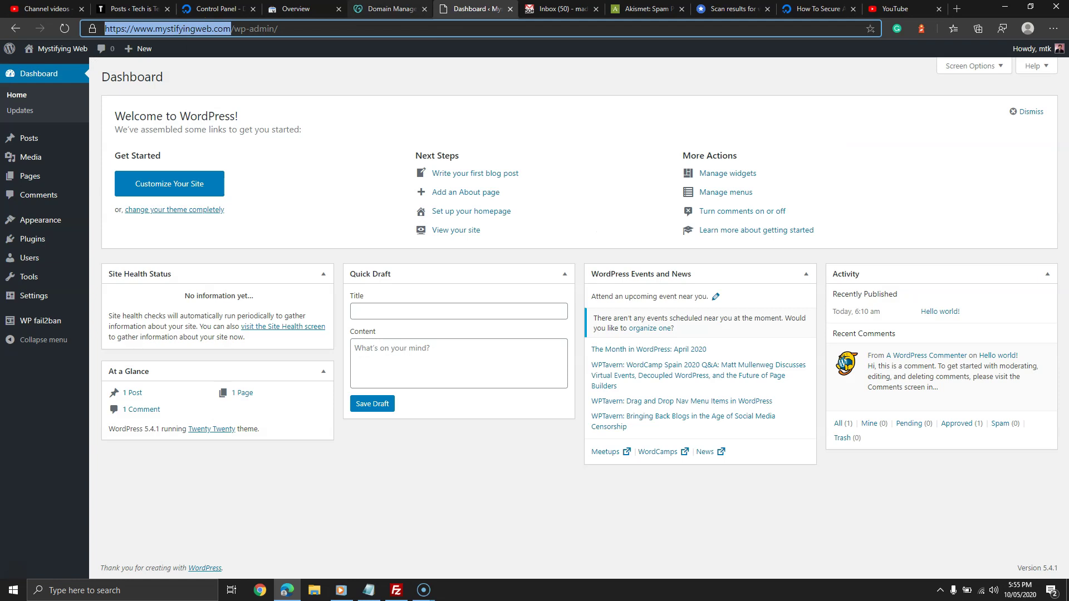
left_click(390, 9)
right_click(419, 478)
left_click(453, 364)
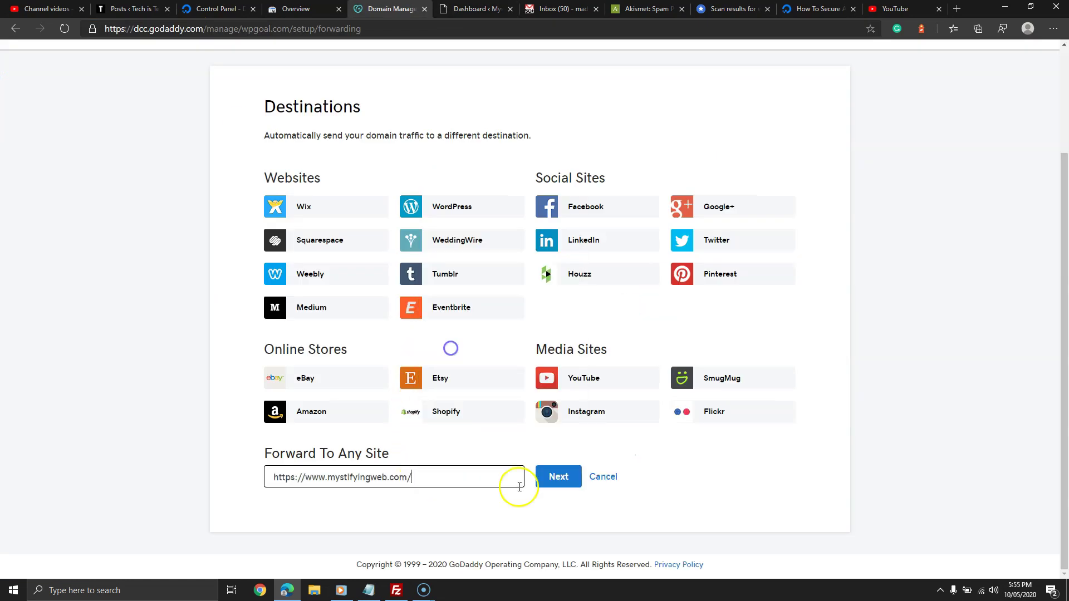
left_click(559, 477)
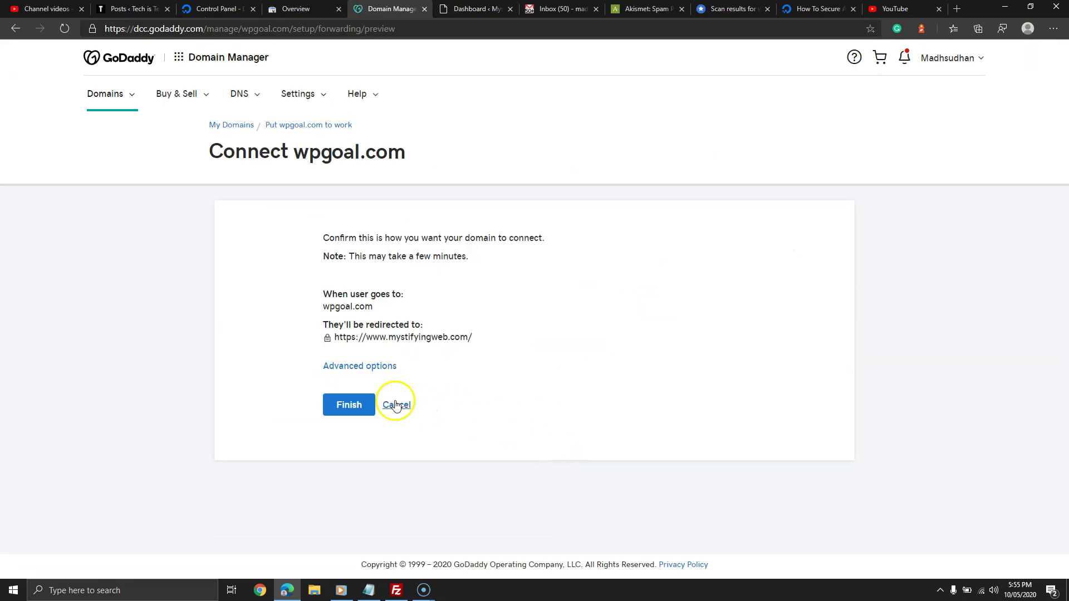
Keep Permanent (301) with Forward only in Advanced options and finish the wpgoal.com forwarding.
left_click(359, 367)
scroll(544, 358, "down", 2)
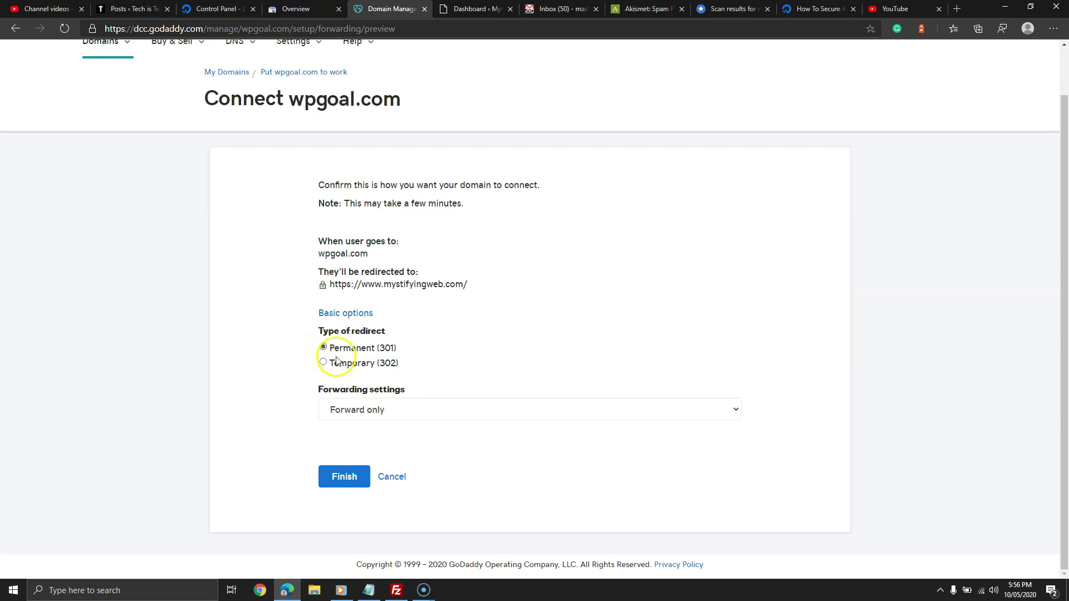
left_click(376, 403)
left_click(383, 411)
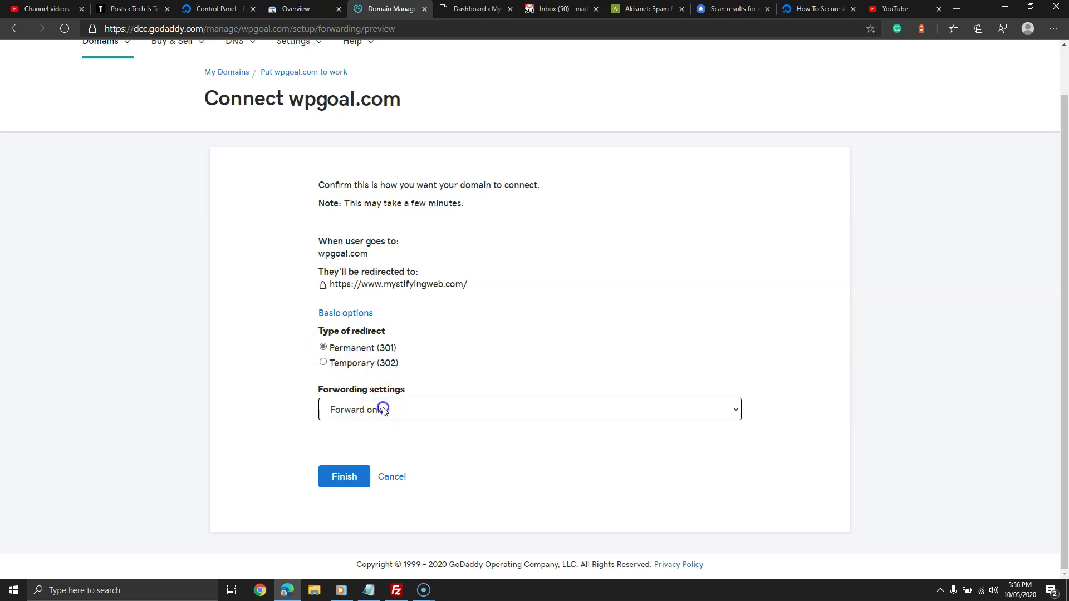
left_click(342, 414)
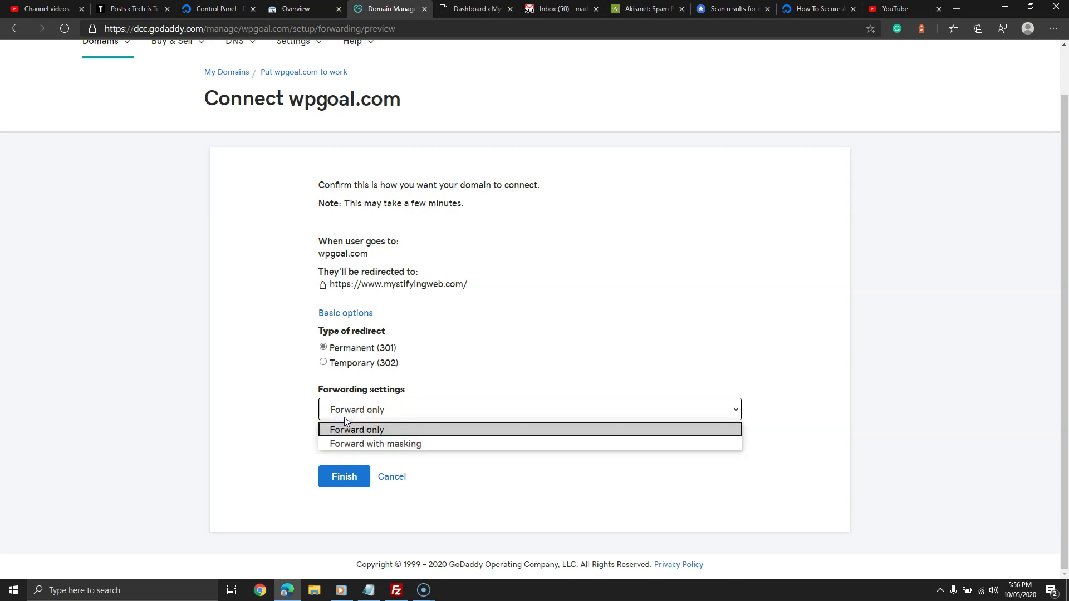
left_click(344, 419)
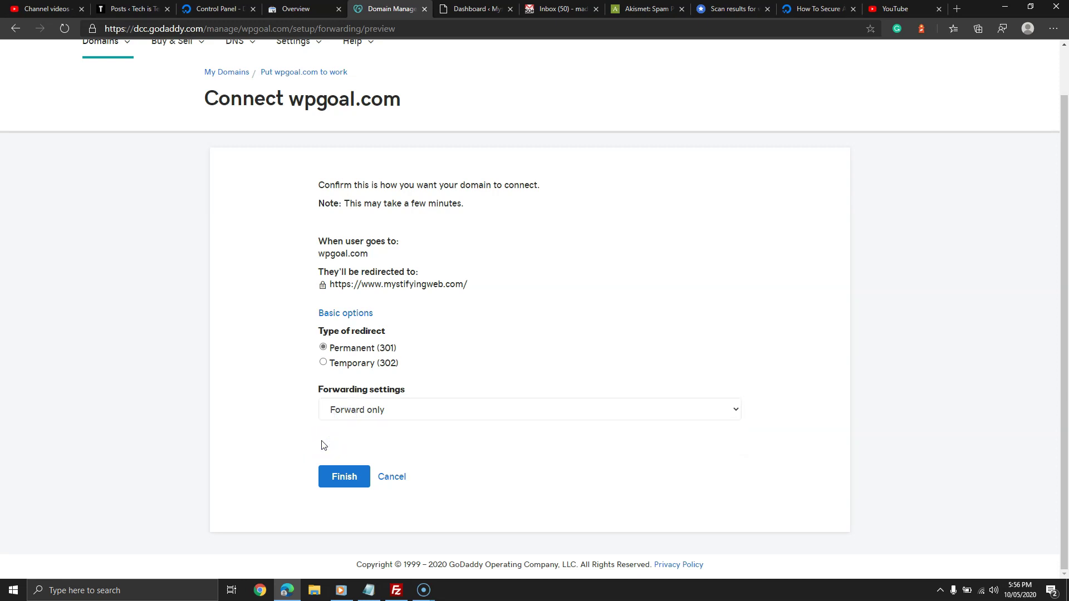
left_click(342, 476)
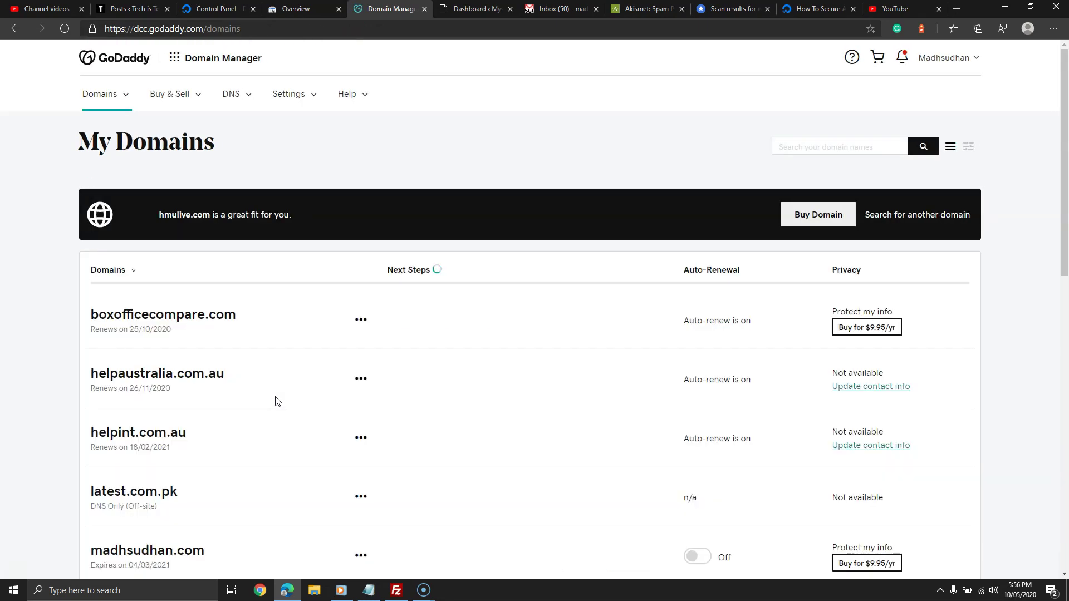
In the wpgoal.com property's Change of address settings, choose mystifyingweb.com and validate.
left_click(295, 9)
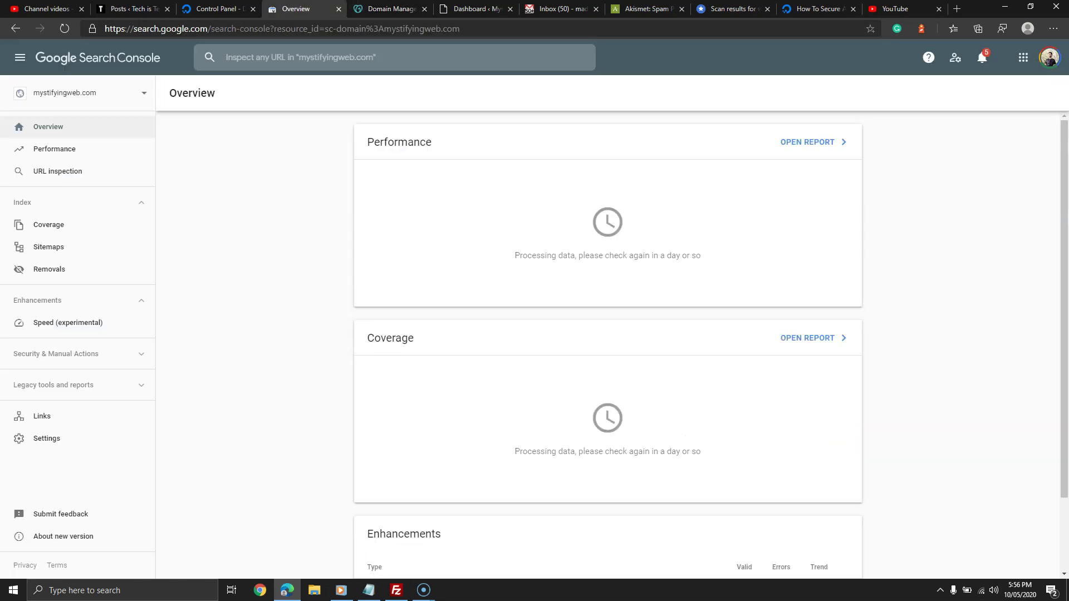
left_click(121, 93)
left_click(89, 345)
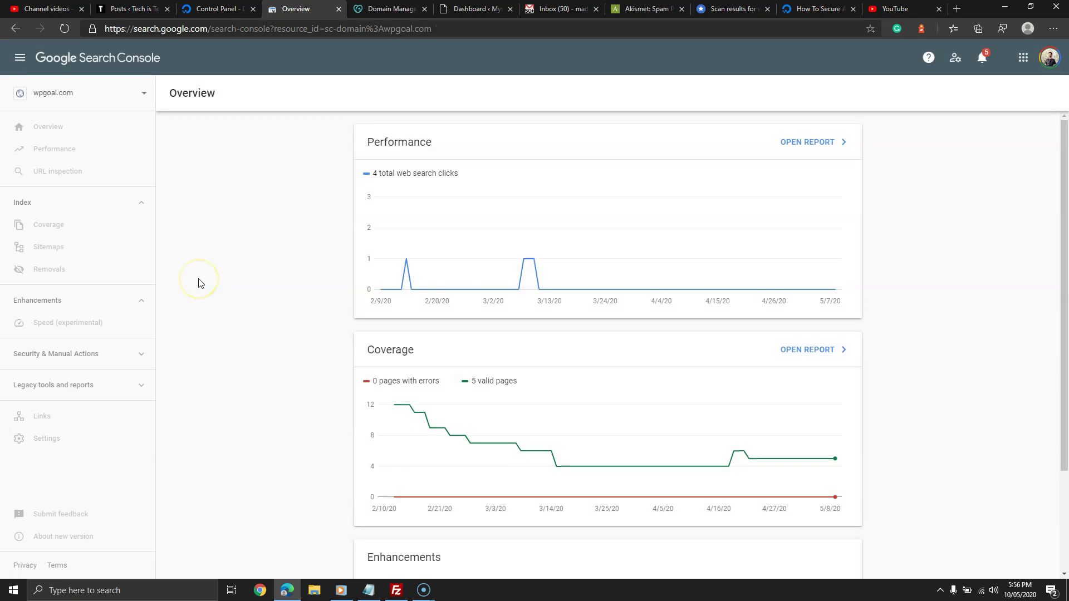
left_click(58, 465)
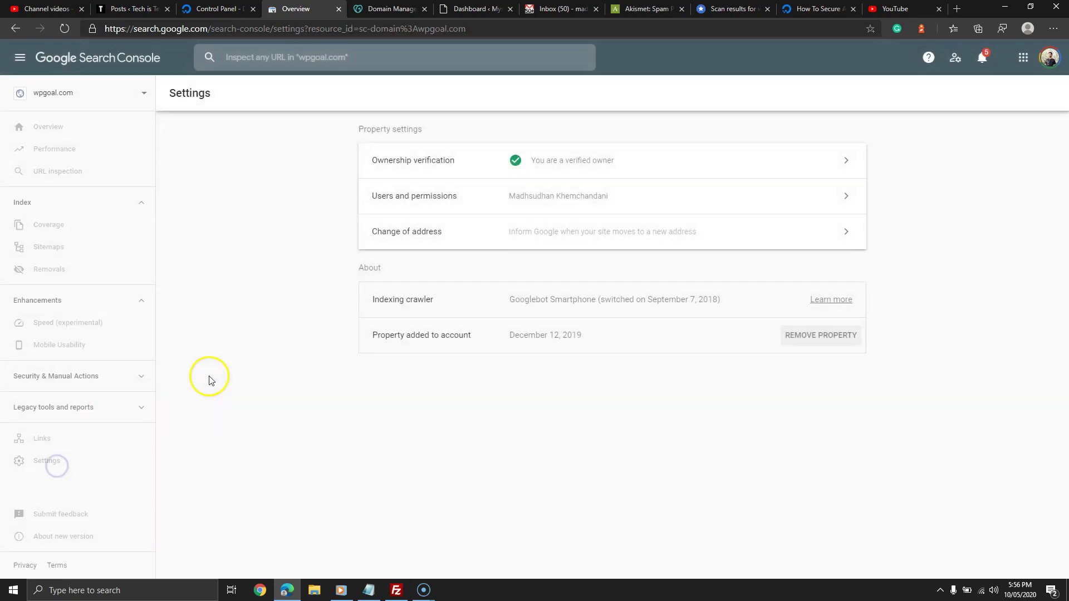
left_click(589, 230)
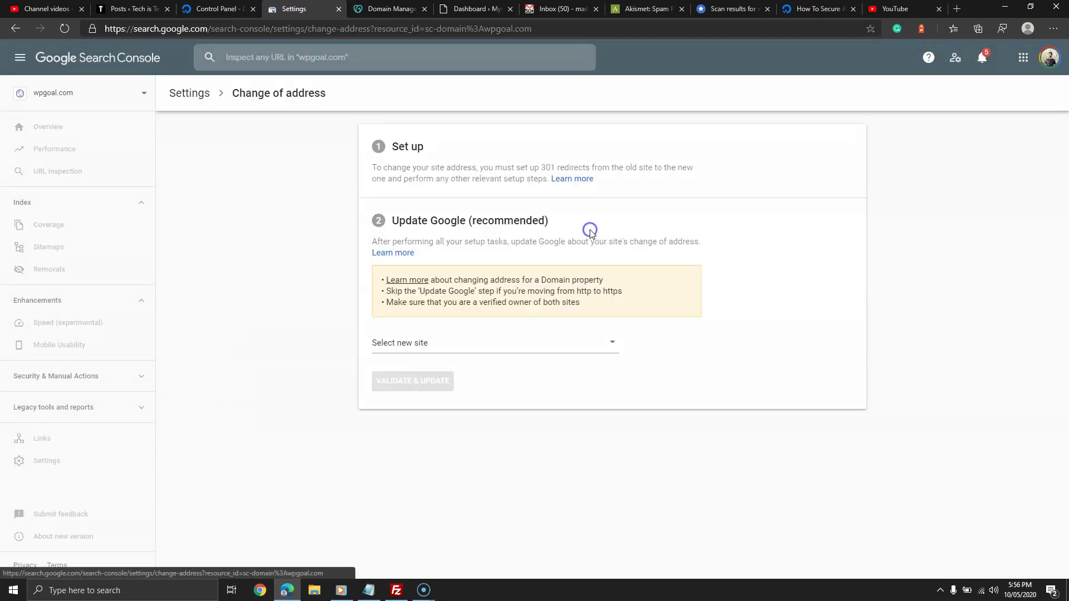
left_click(464, 351)
left_click(442, 390)
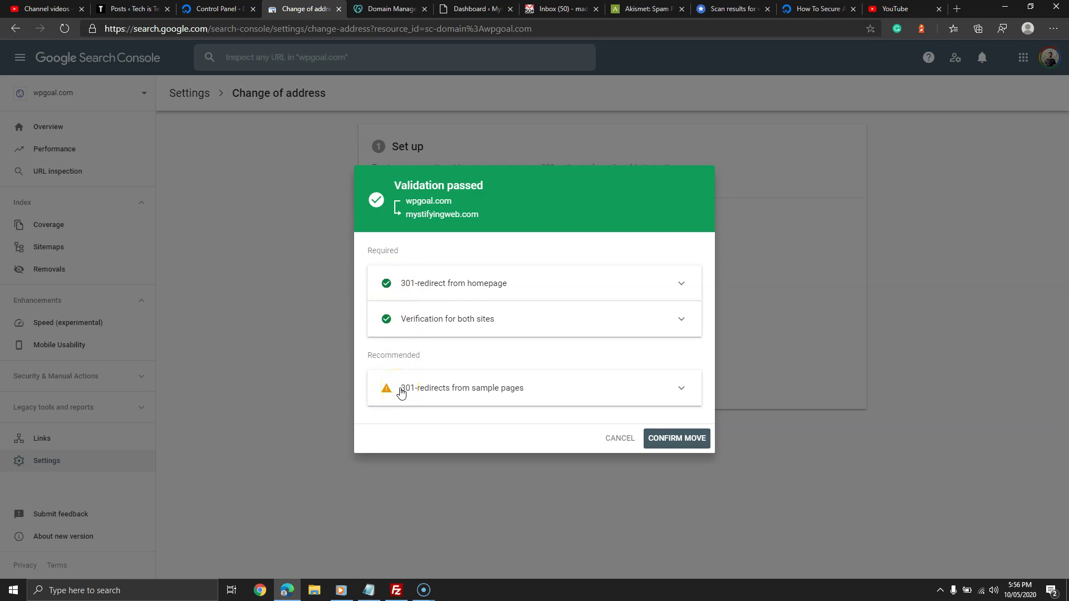
Expand the sample-page 301 redirect and homepage 301 redirect sections of the validation.
left_click(404, 390)
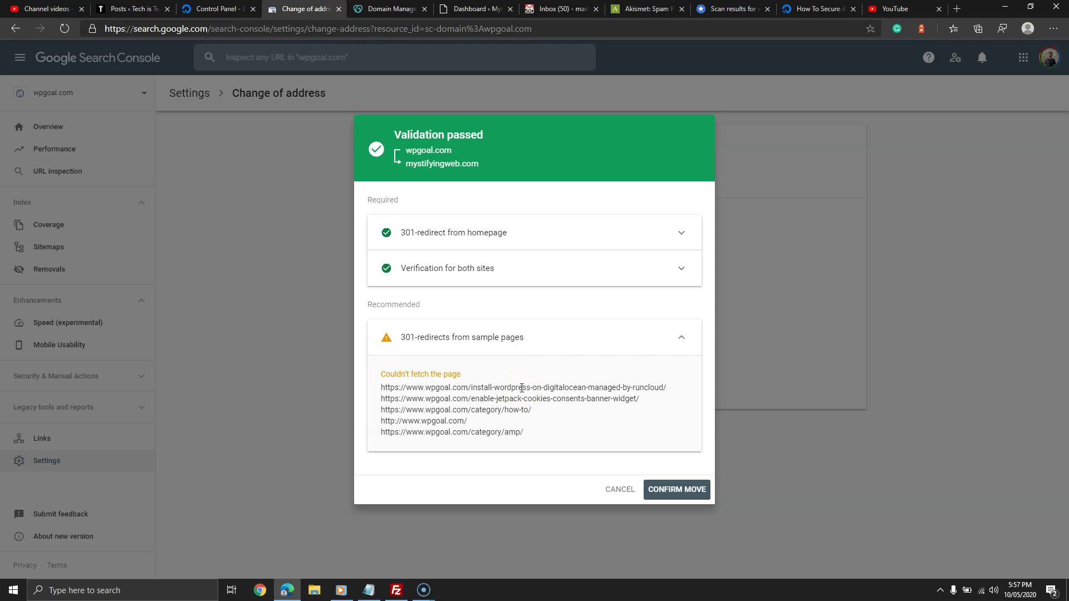
left_click(380, 388)
left_click_drag(381, 388, 539, 434)
left_click(543, 436)
left_click(684, 231)
Confirm the move from wpgoal.com to mystifyingweb.com.
left_click(683, 518)
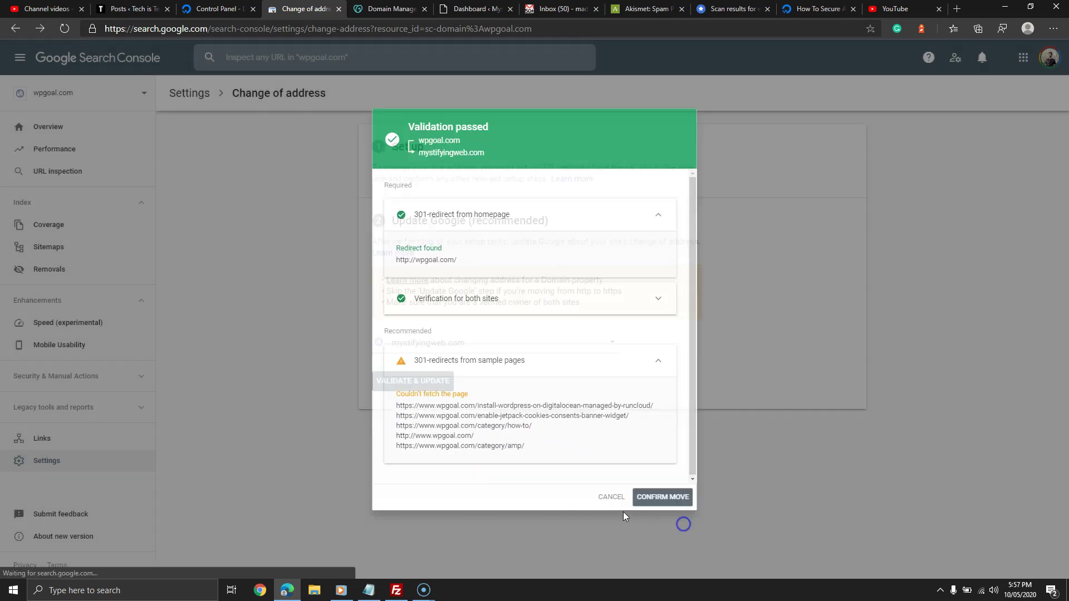